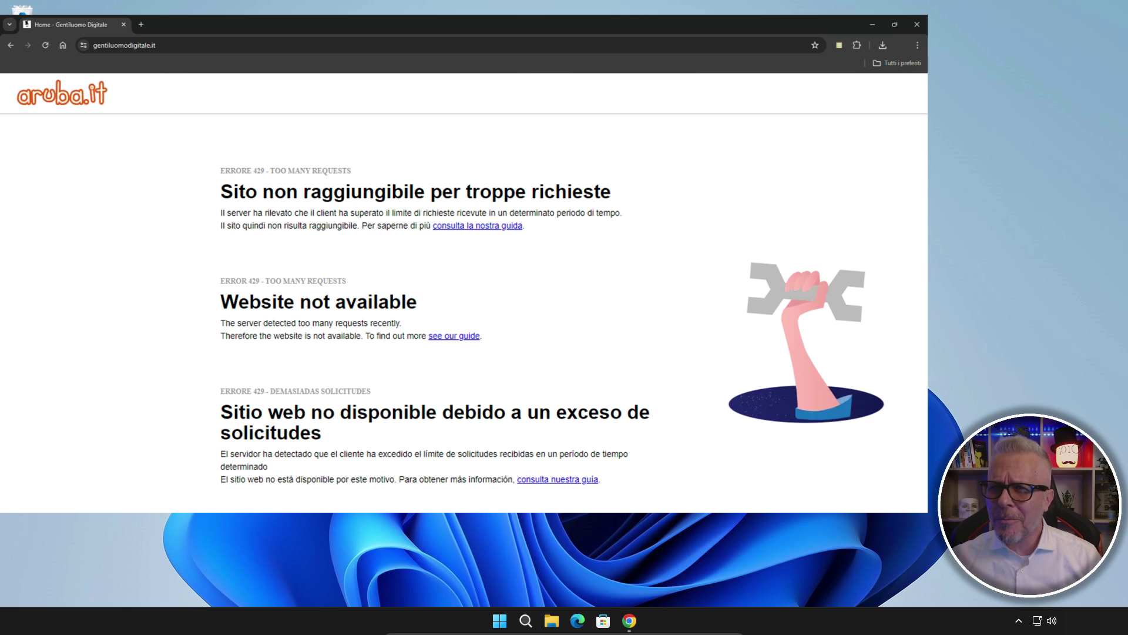
Open Google Chrome from the desktop in a maximized window and search Google for "gentiluomo digitale"
key(super+d)
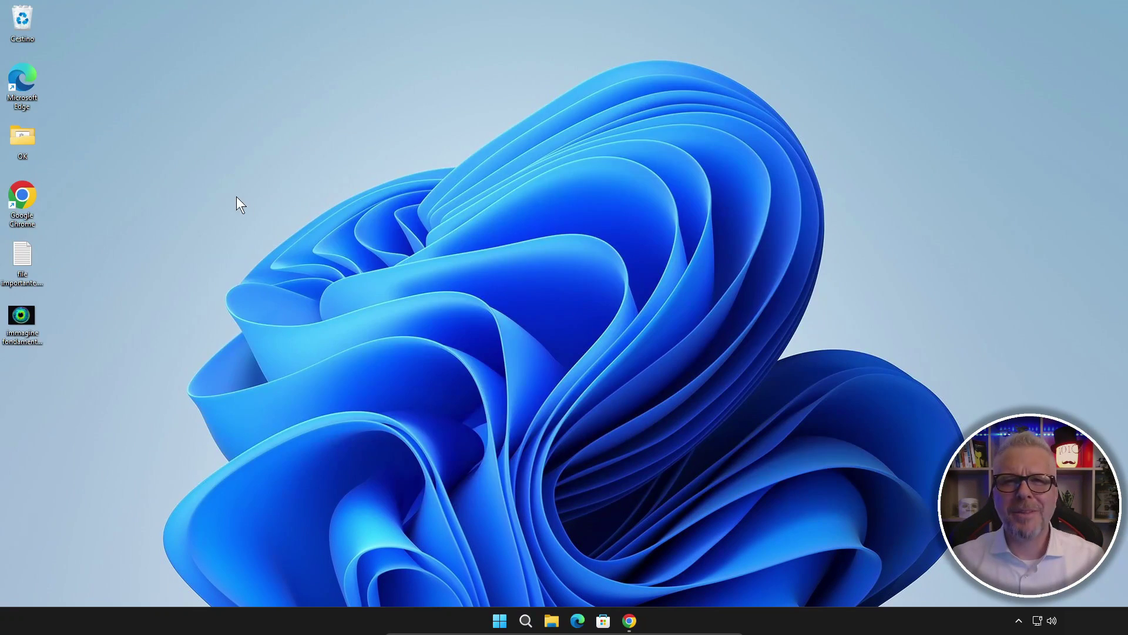
double_click(22, 198)
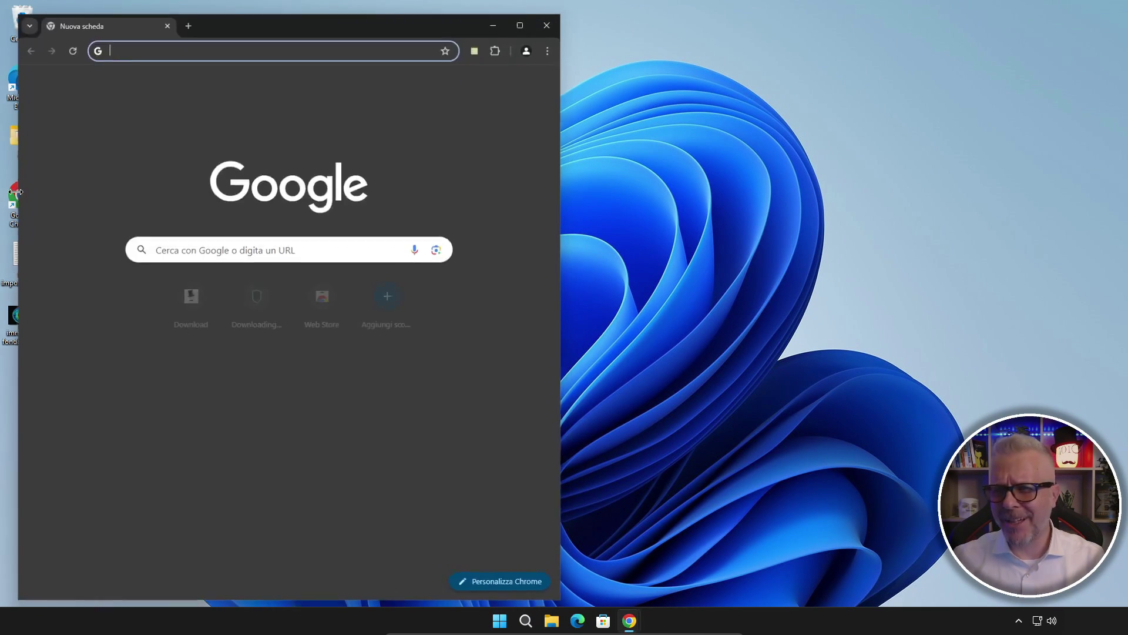
click(522, 24)
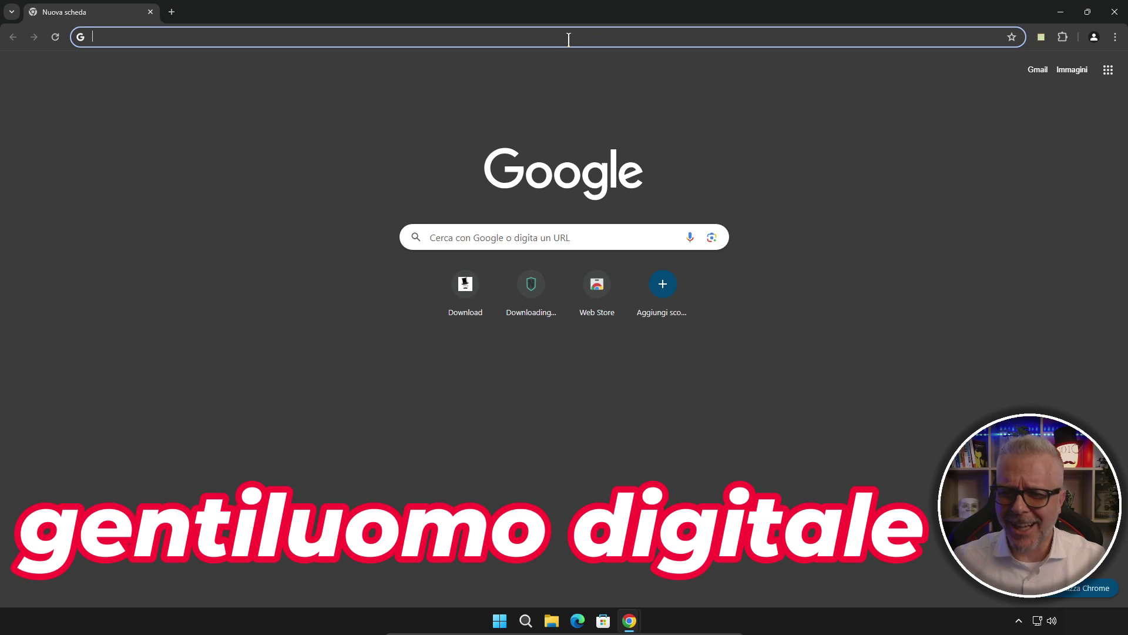
text(gentiluomo digitale)
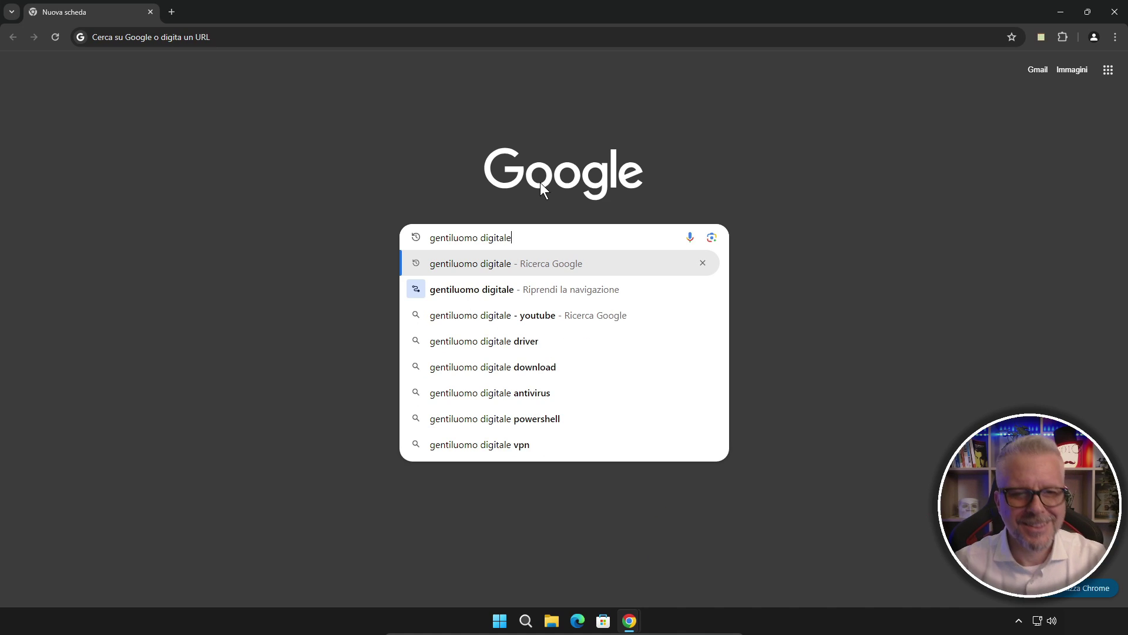
key(Return)
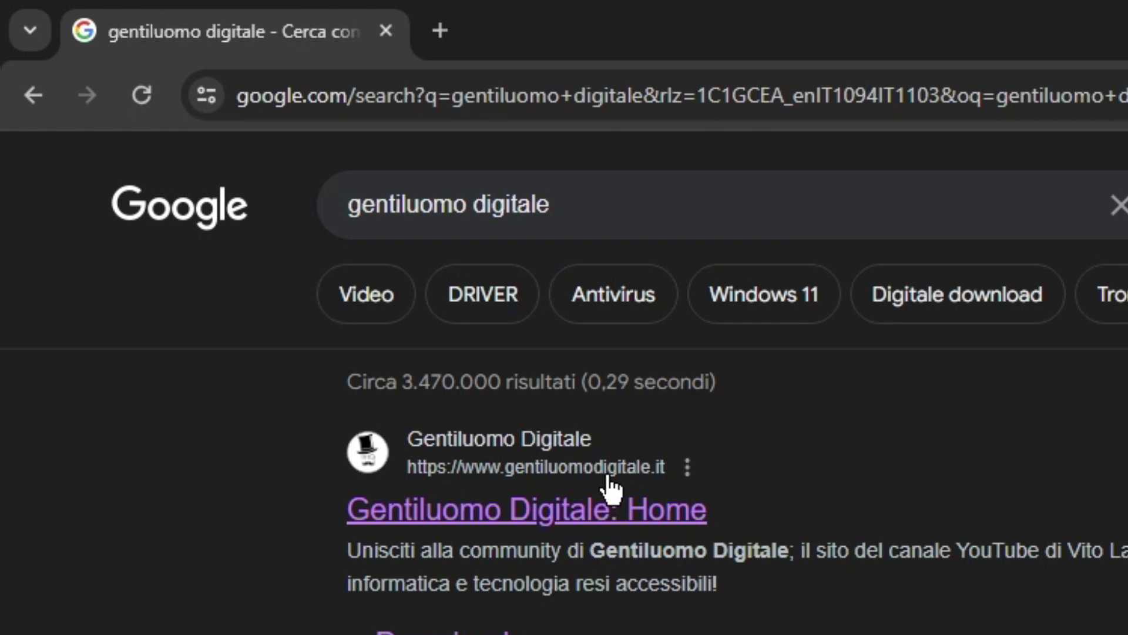
Open the Gentiluomo Digitale website and find the Neushield Data Sentinel entry on its Downloads page
click(641, 516)
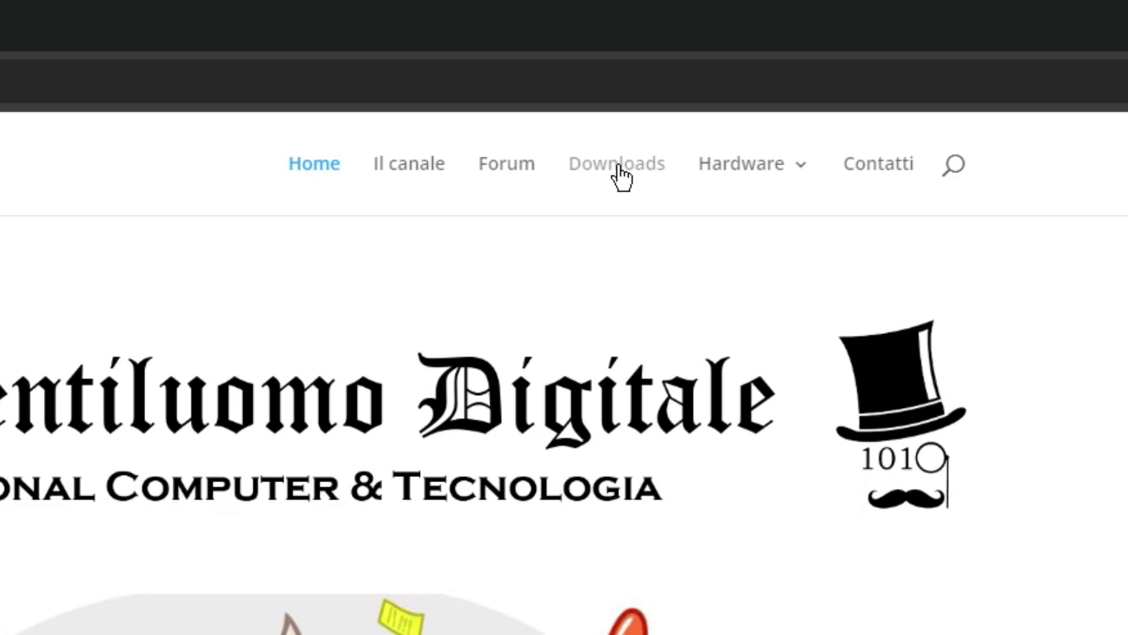
click(621, 176)
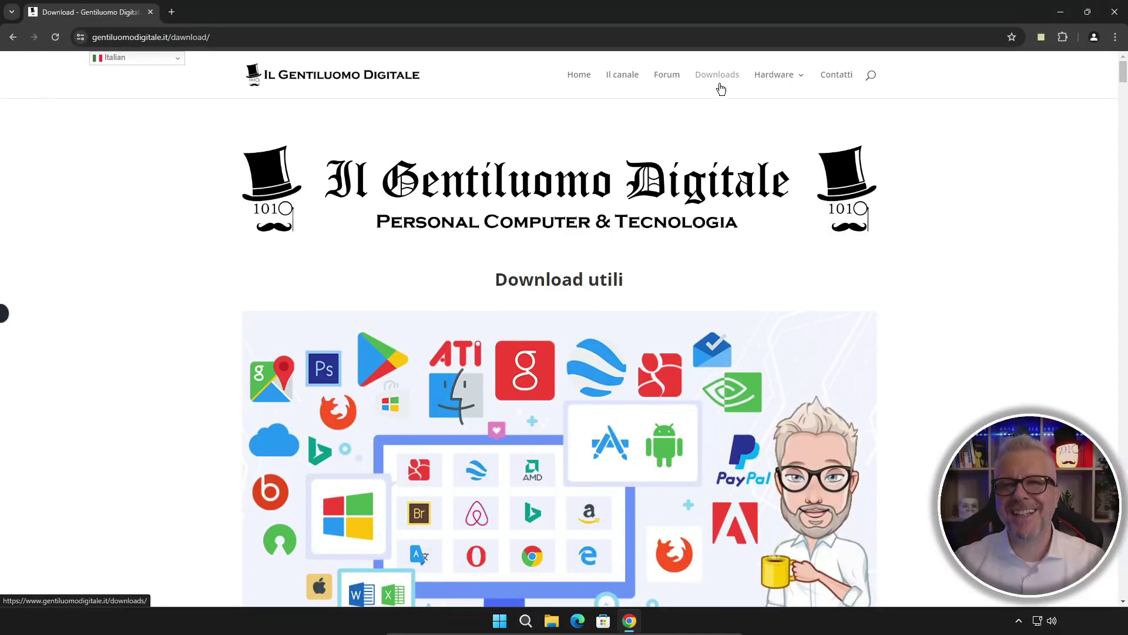
scroll(696, 374, down, 4)
scroll(755, 163, down, 5)
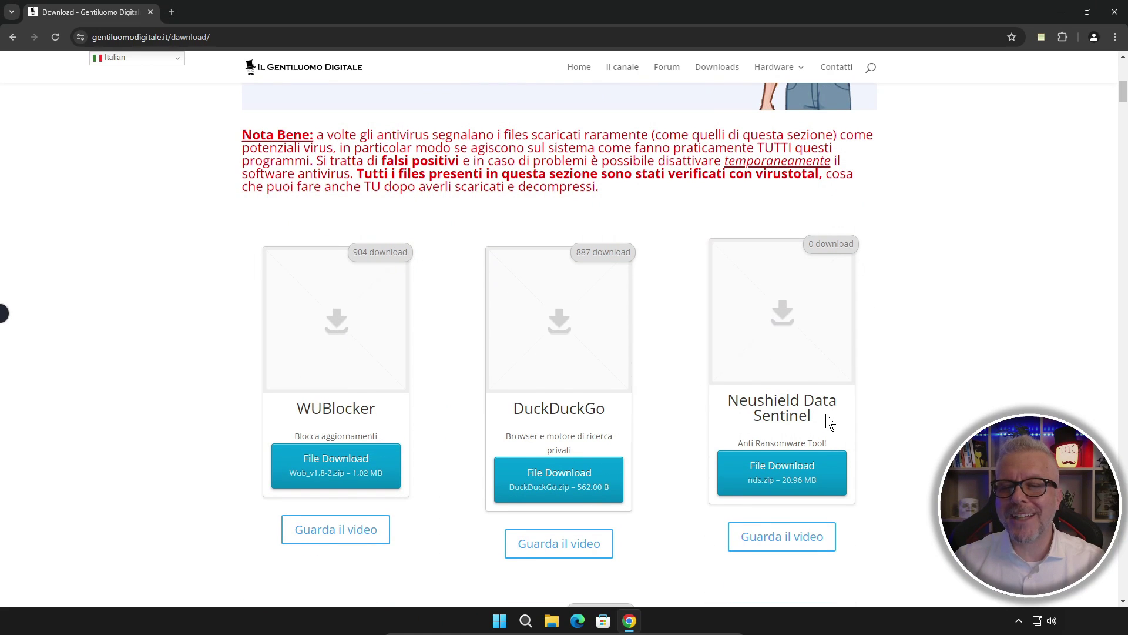
drag(826, 414, 729, 393)
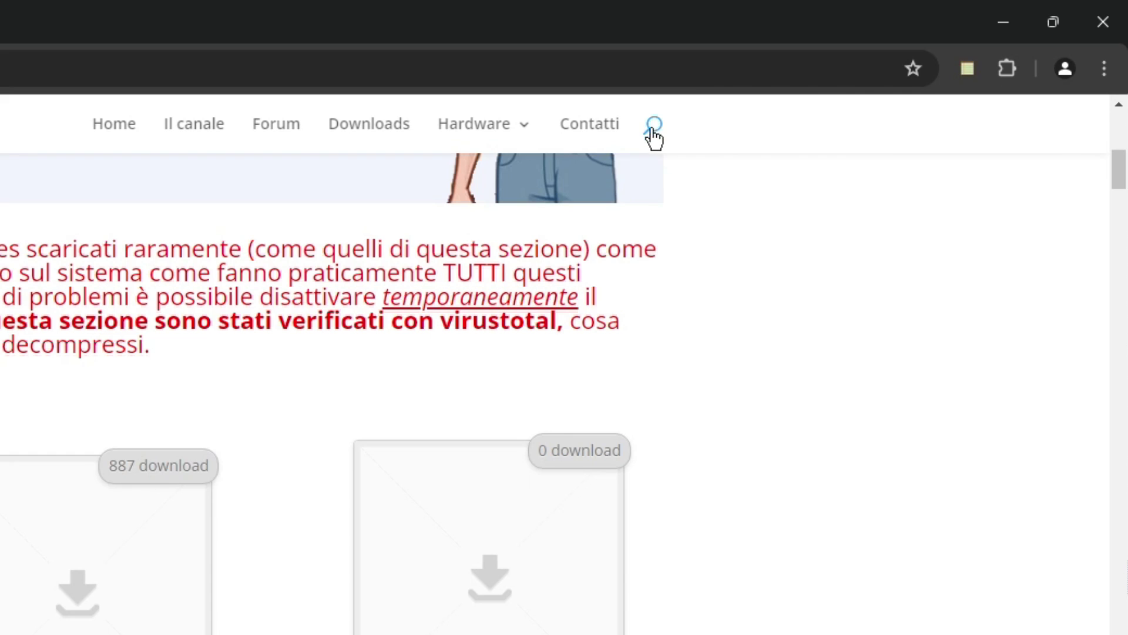
Download nds.zip for Neushield Data Sentinel, open the downloaded archive and close the browser
click(653, 131)
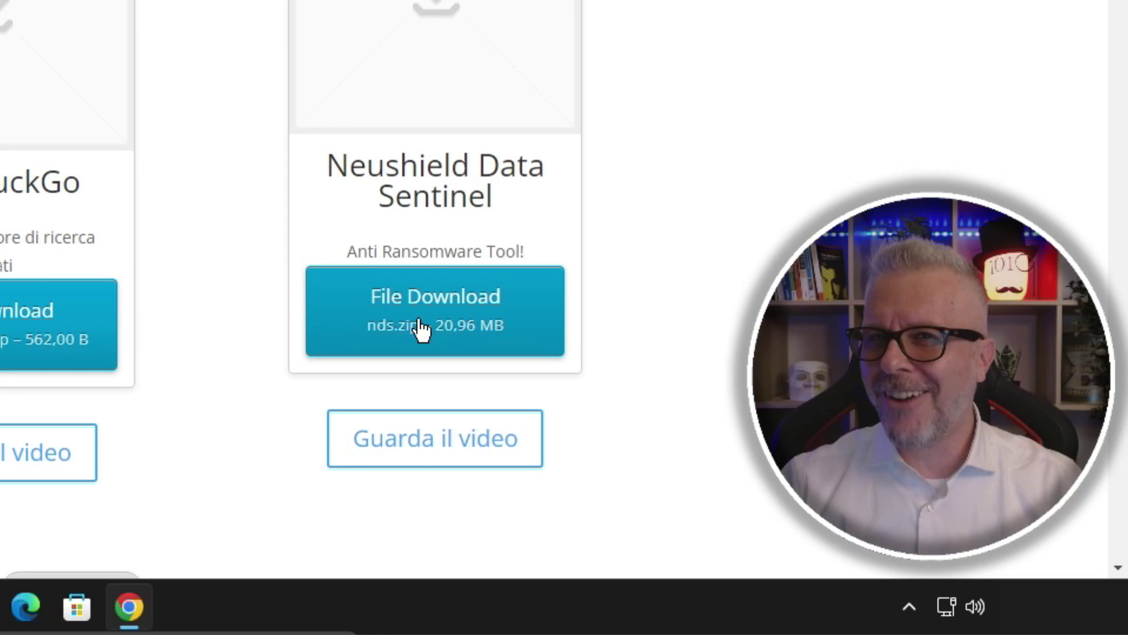
click(774, 482)
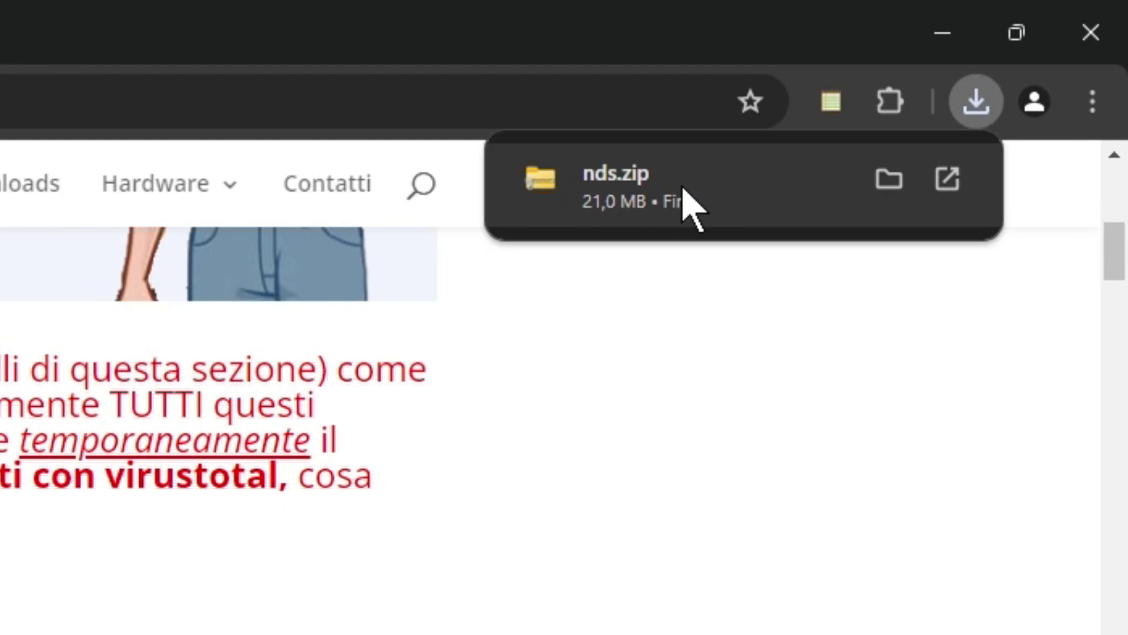
click(684, 189)
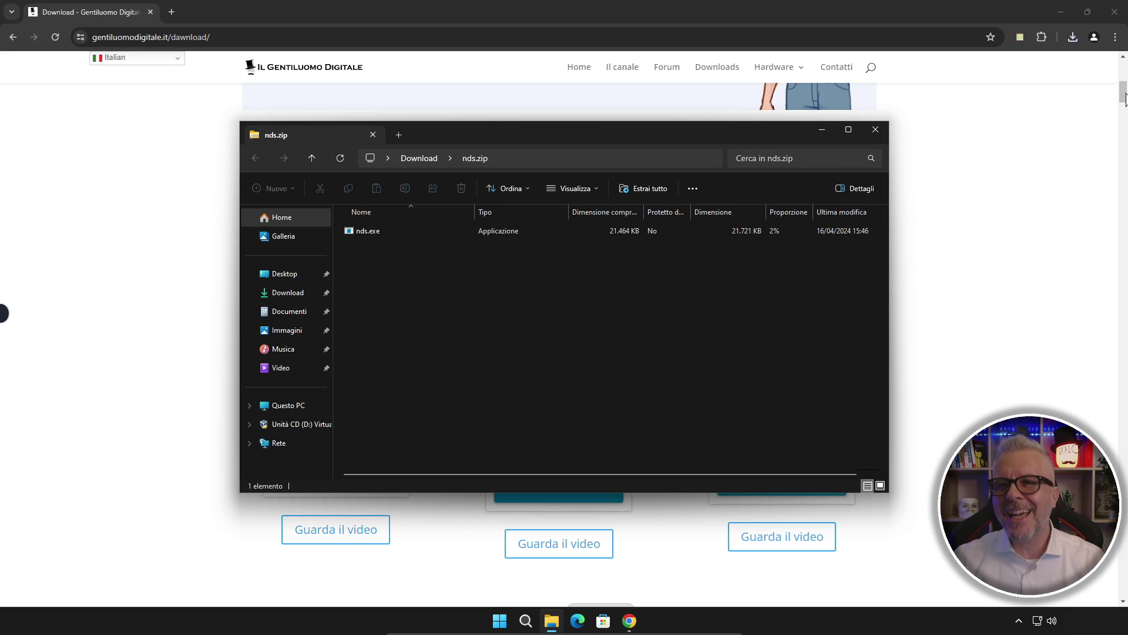
click(1114, 16)
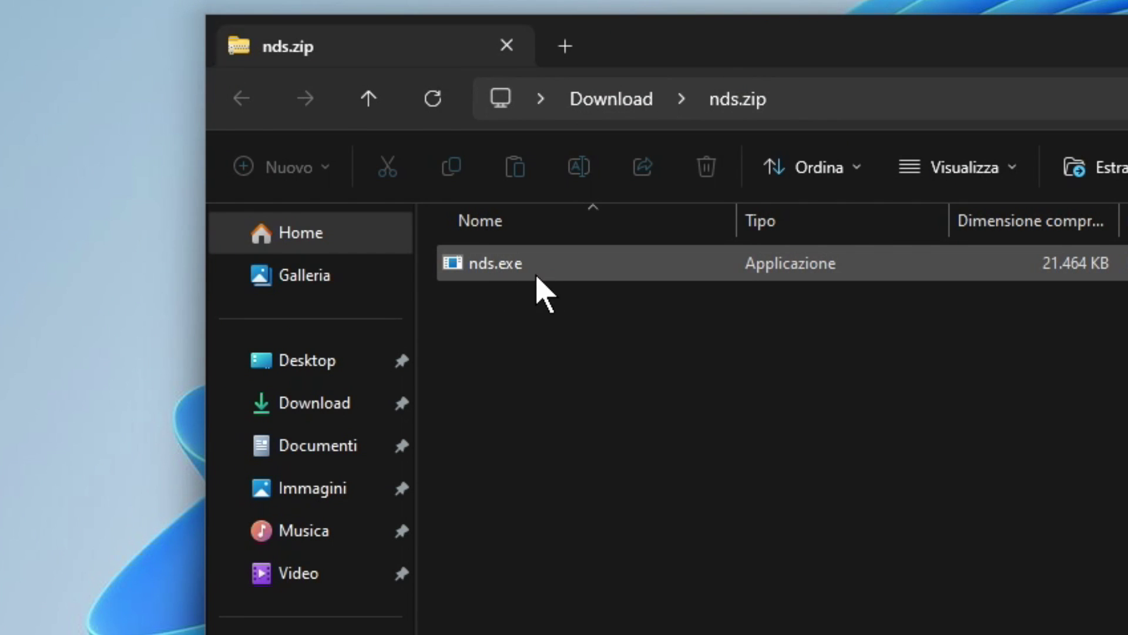
Run nds.exe from the archive, accept the license terms and authorize the NeuShield Data Sentinel installation to change the device
double_click(489, 274)
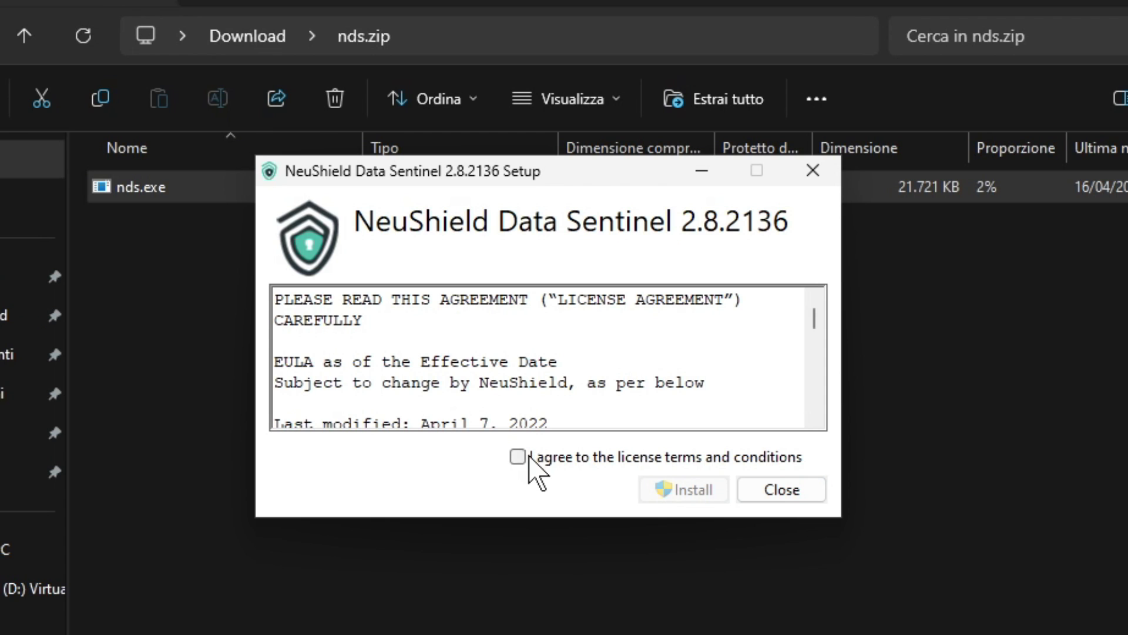
click(518, 457)
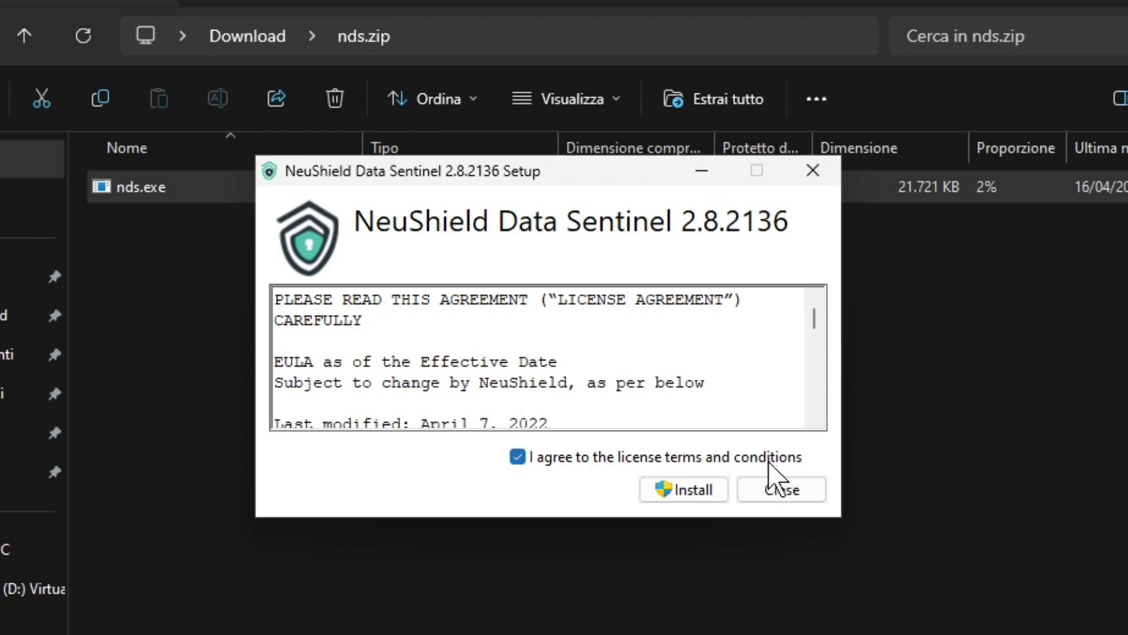
click(693, 489)
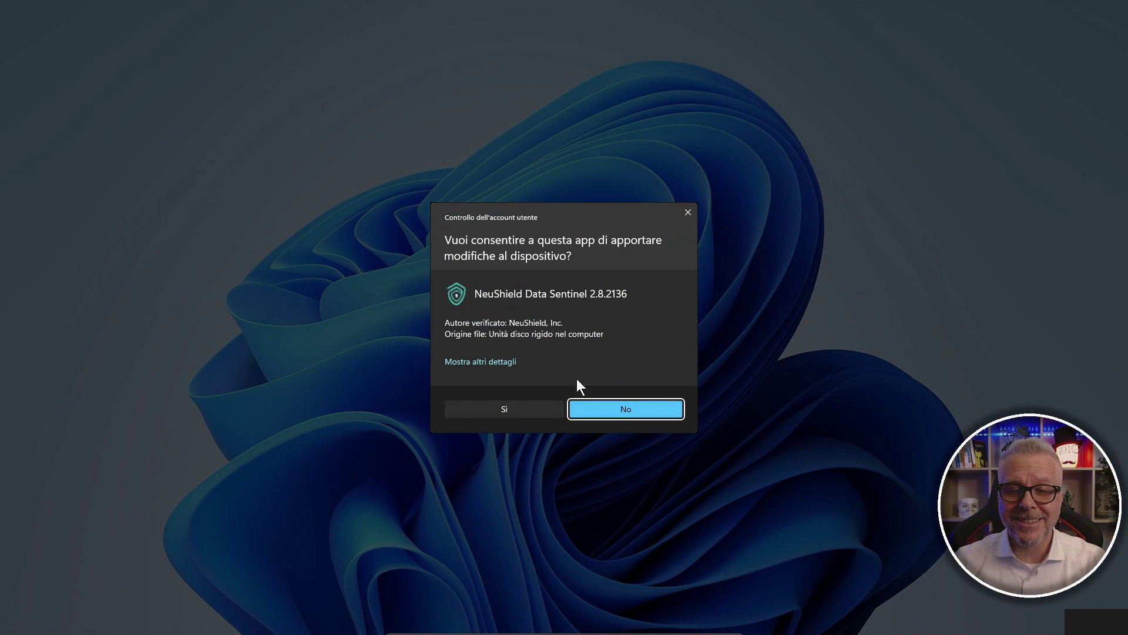
click(493, 407)
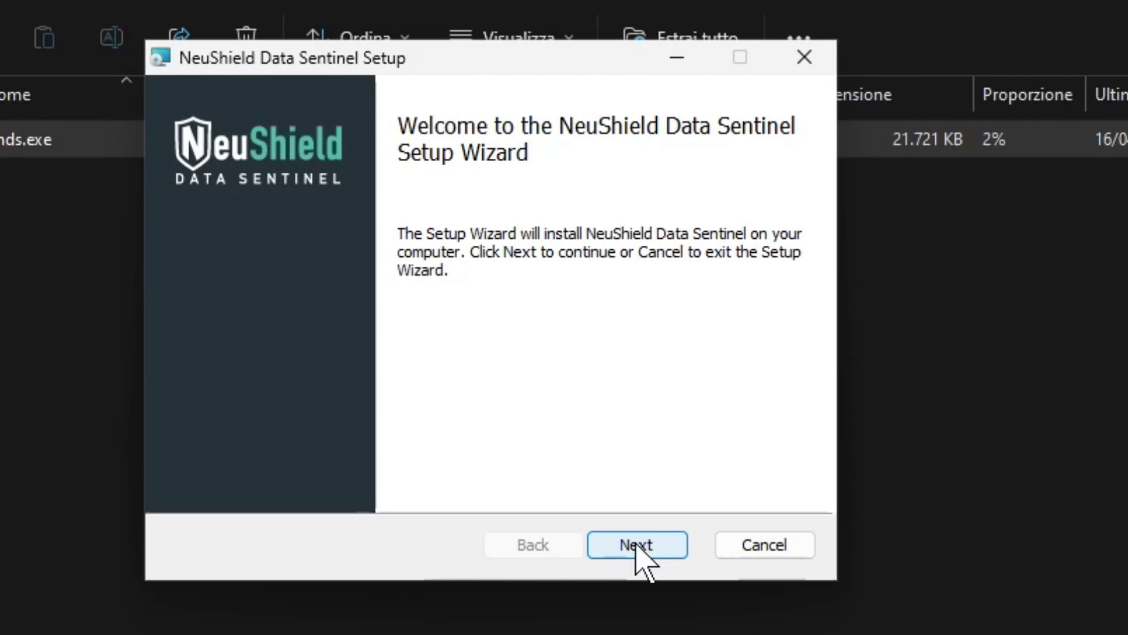
Install NeuShield Data Sentinel through the setup wizard, keeping the destination folder C:\Program Files\NeuShield\
click(636, 545)
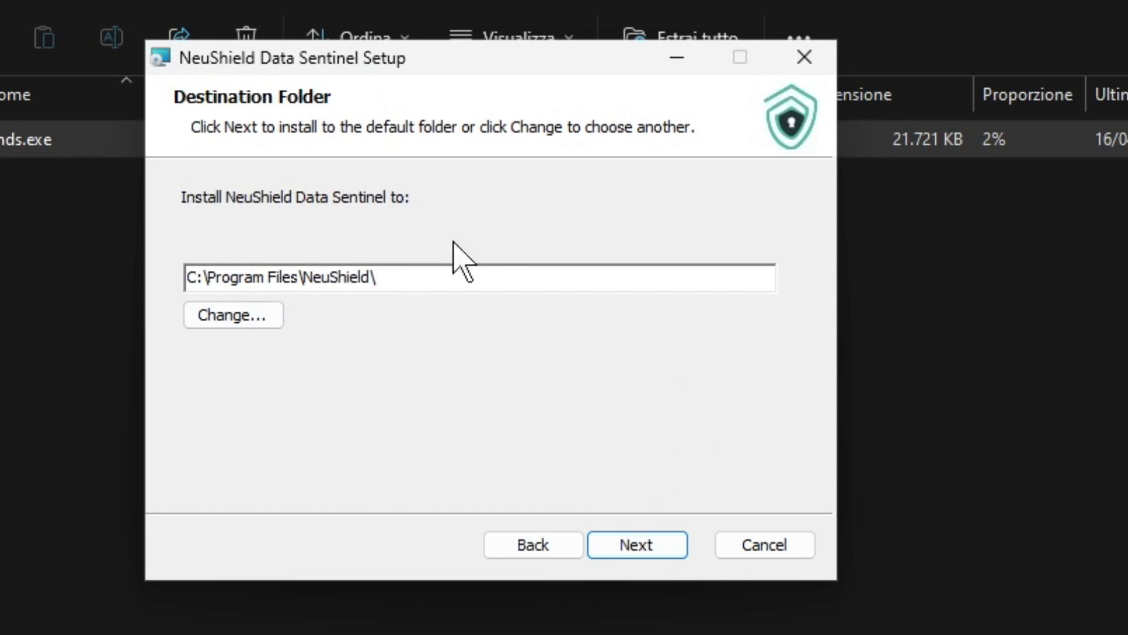
click(649, 551)
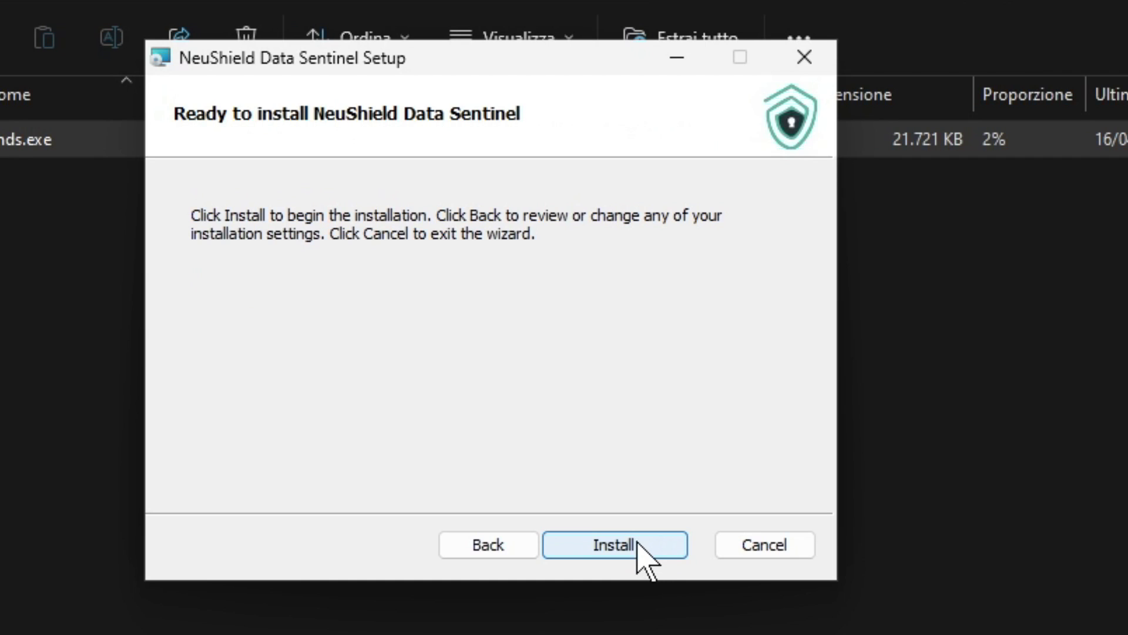
click(636, 548)
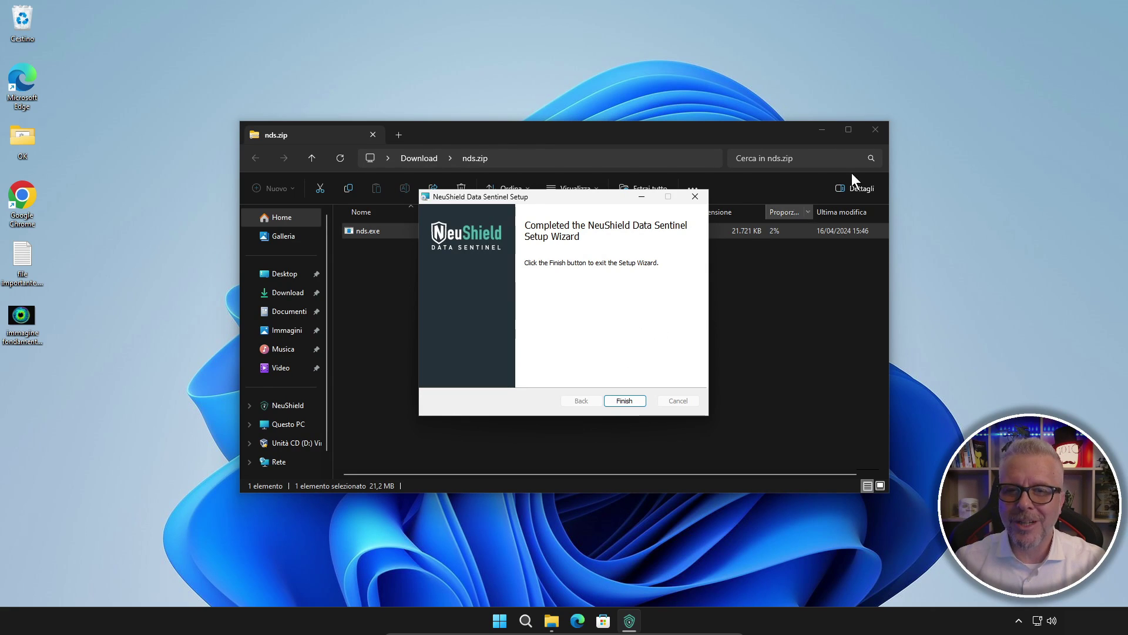
Close the nds.zip window, then finish the setup wizard and dismiss the NeuShield installer
click(877, 128)
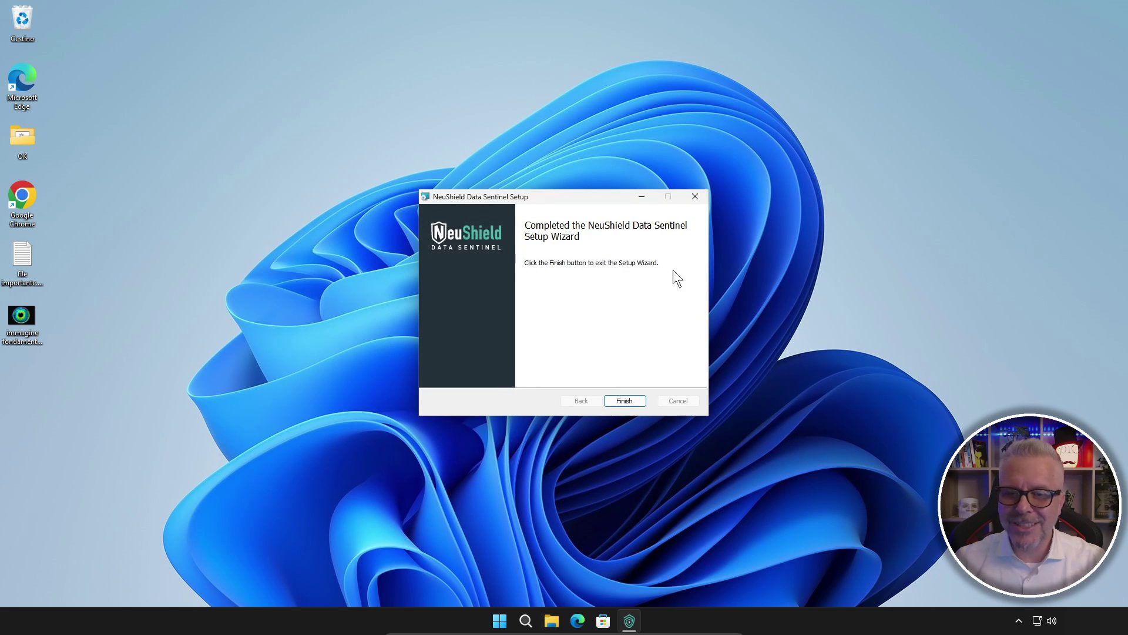
click(625, 401)
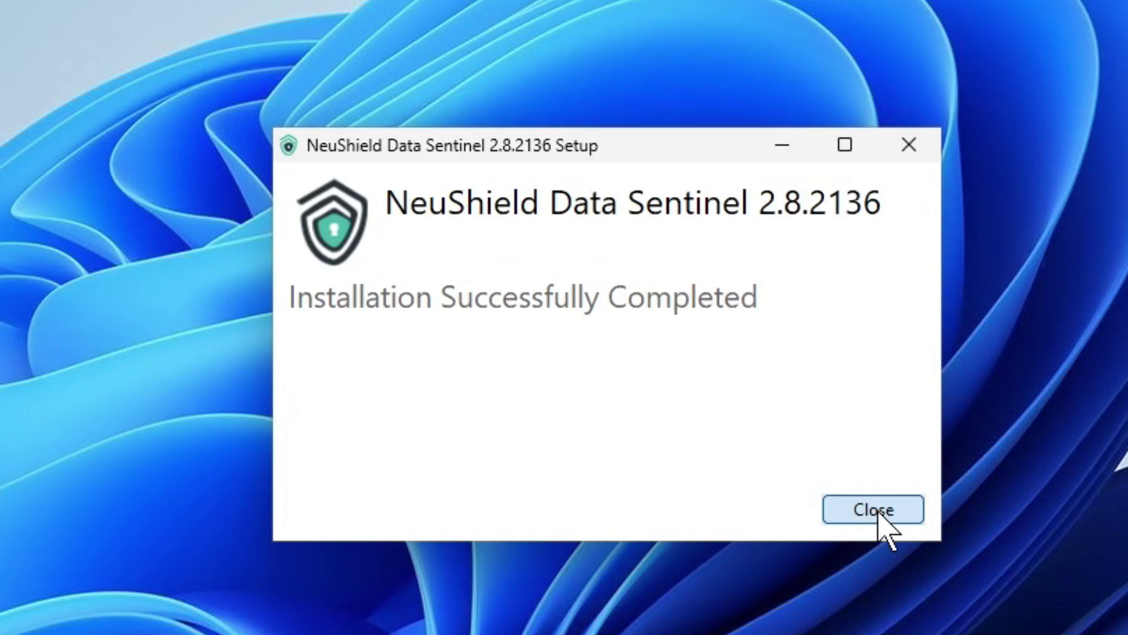
click(678, 377)
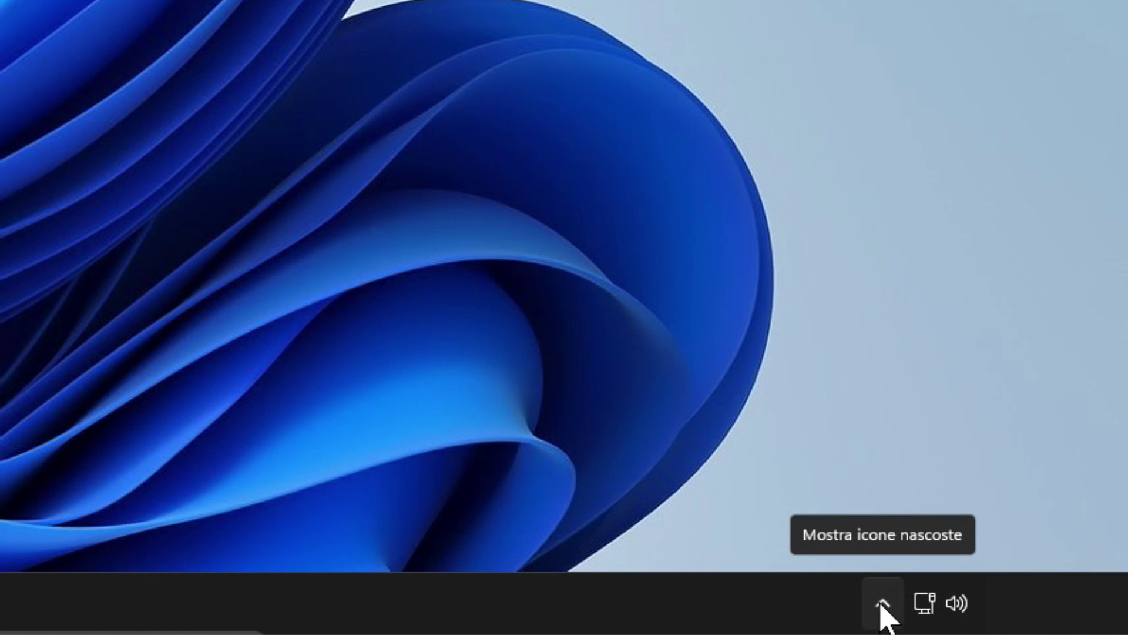
Open NeuShield Data Sentinel Free from the hidden background apps and show its Anti-Ransomware list of protected folders
click(884, 610)
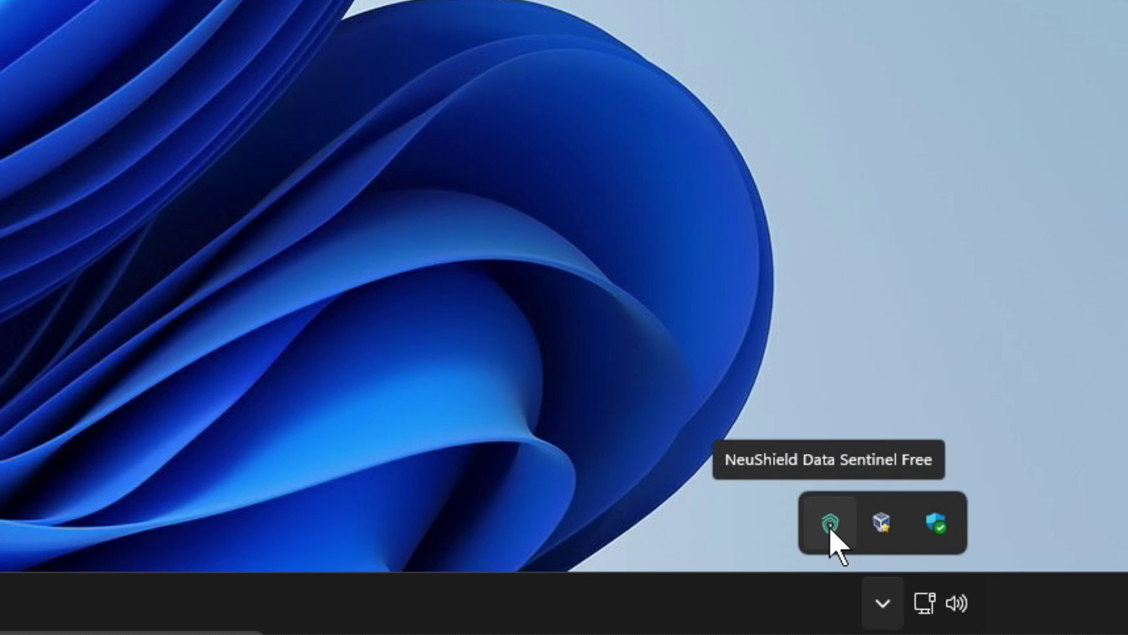
click(830, 523)
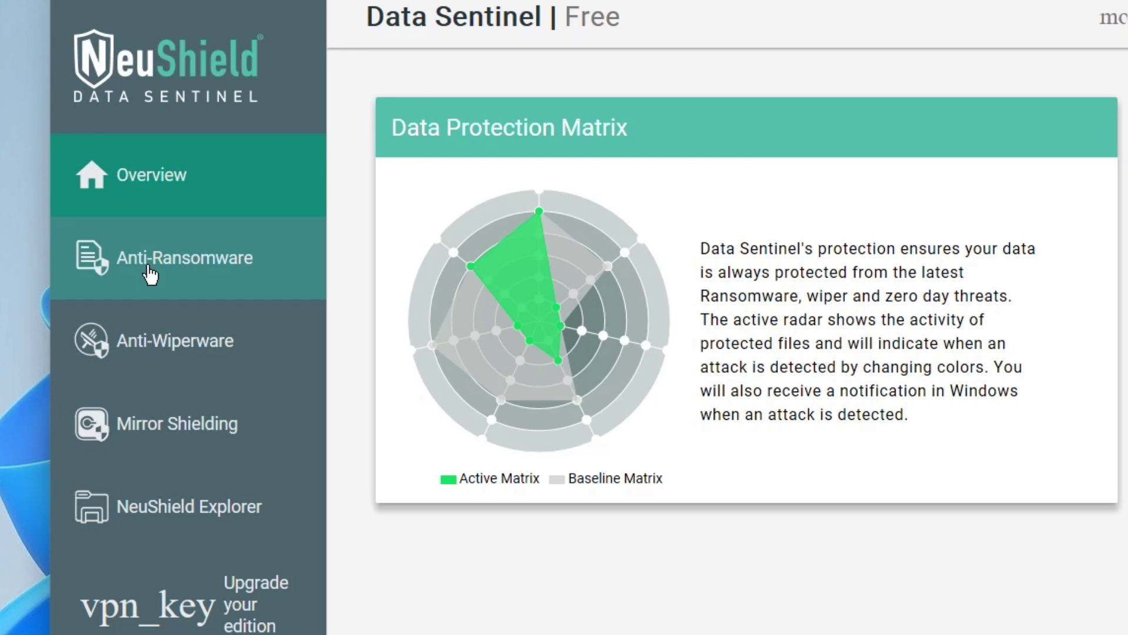
click(149, 268)
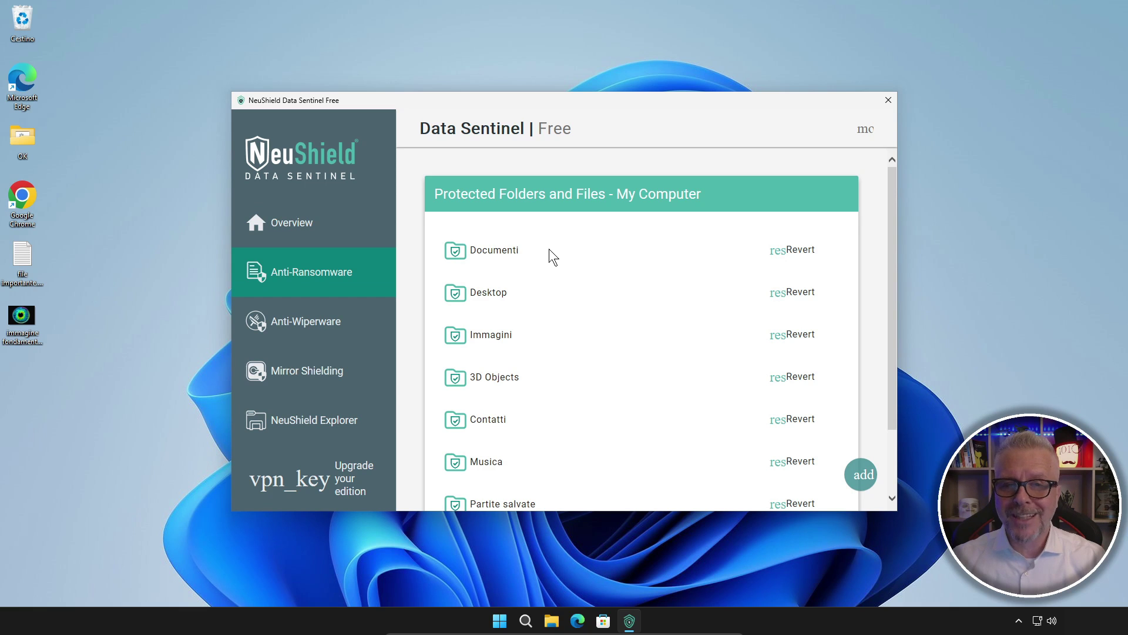
scroll(546, 248, down, 1)
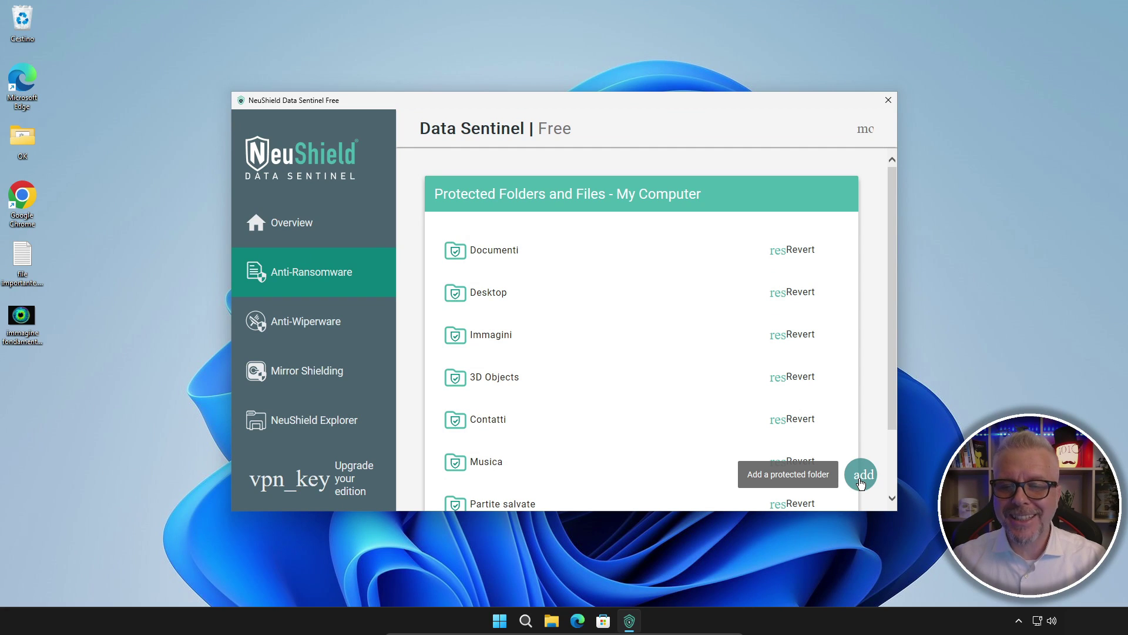
Add the OK folder on the Desktop to the protected folders and check its entry in the list
click(861, 481)
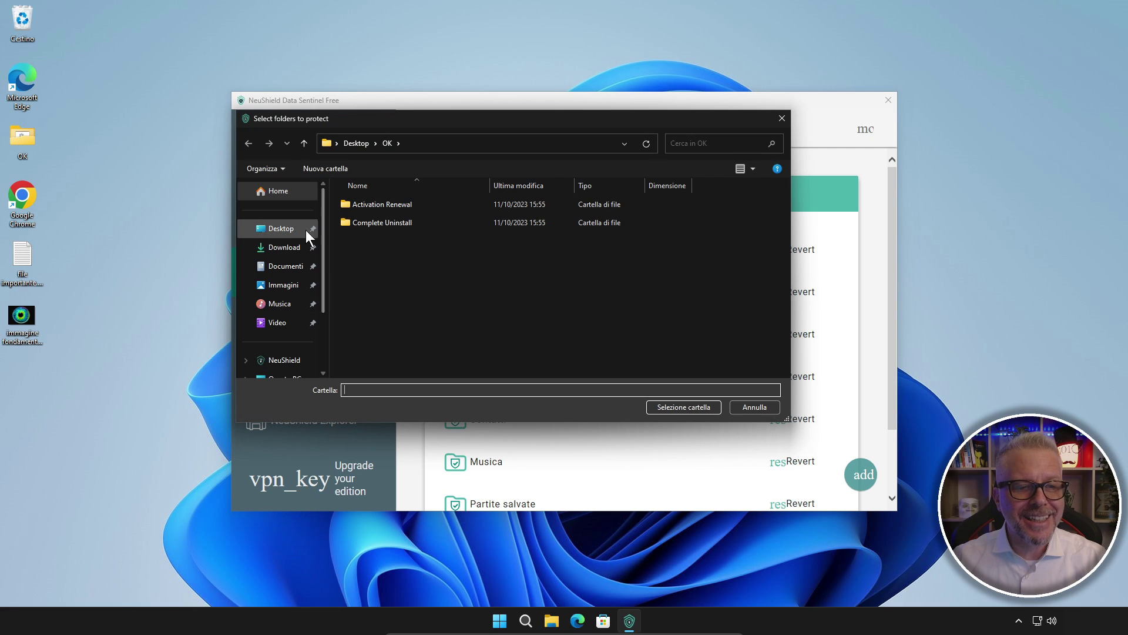
click(281, 228)
click(352, 205)
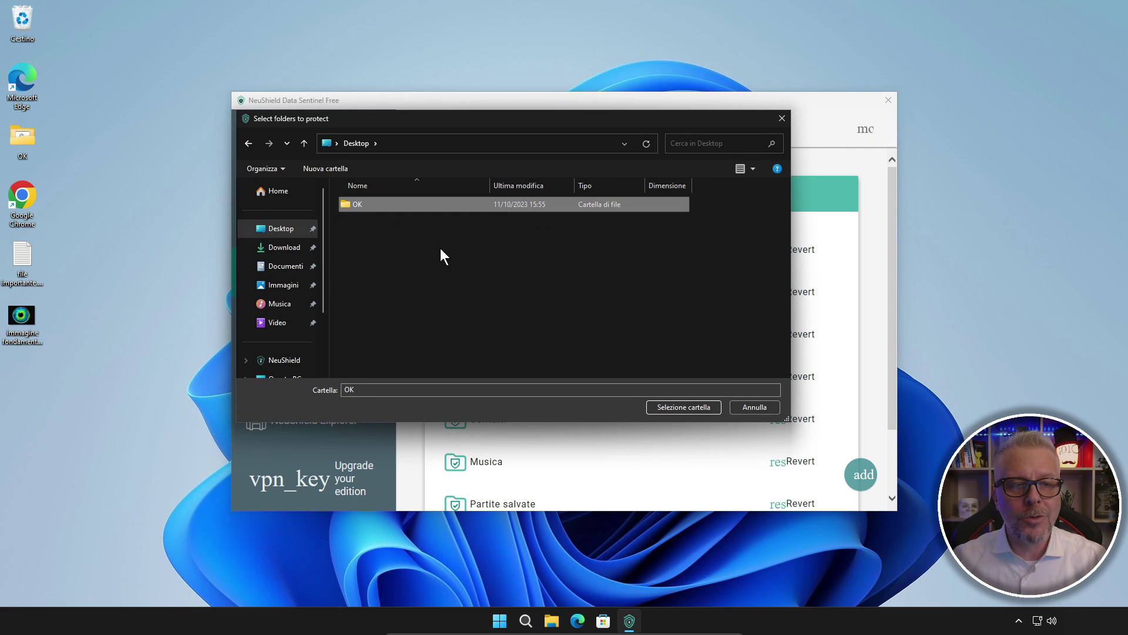
click(685, 408)
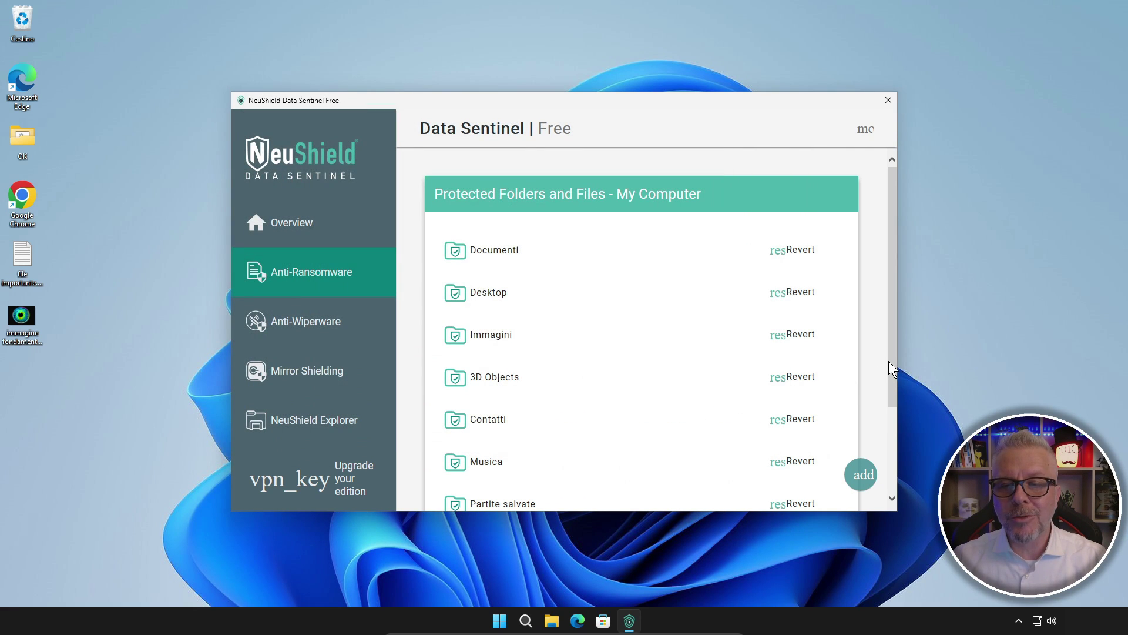
drag(891, 368, 880, 489)
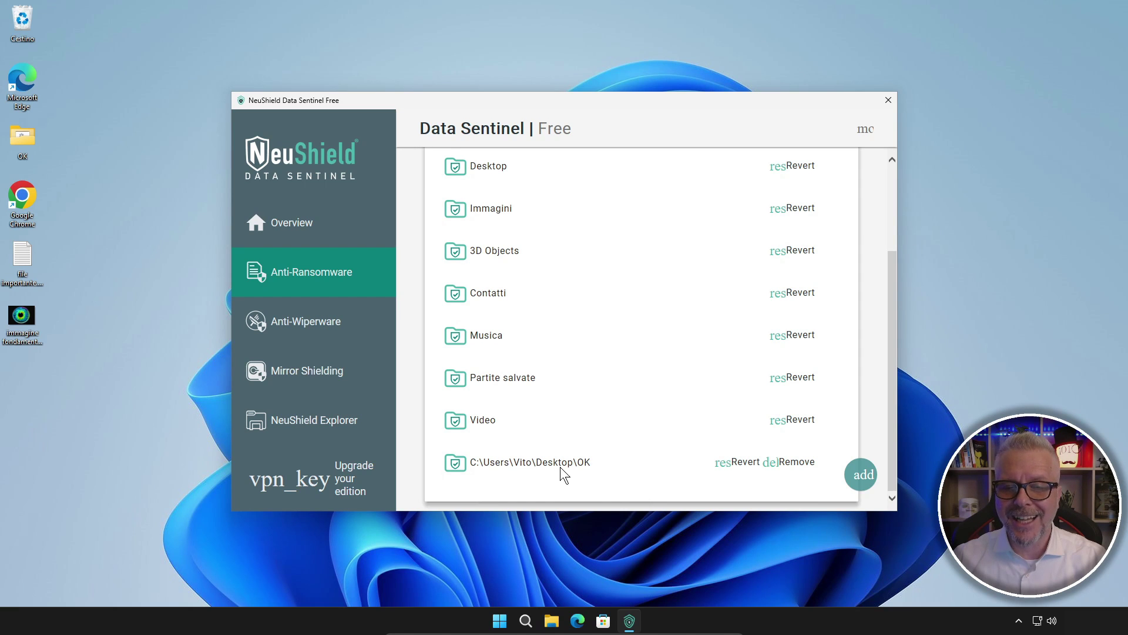
scroll(575, 363, up, 3)
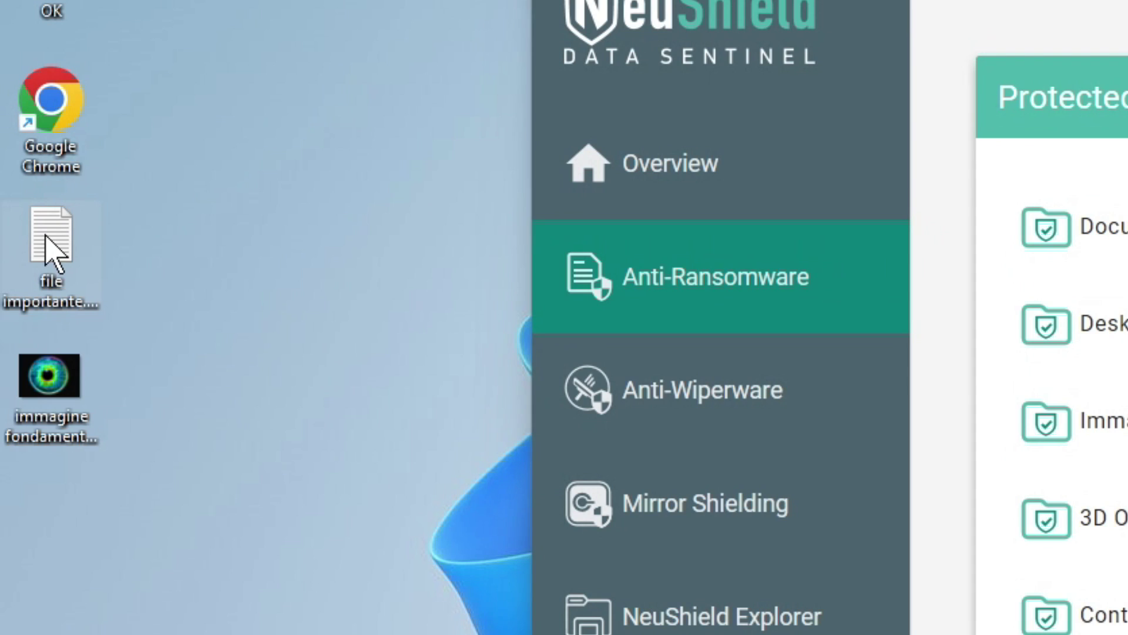
Open the desktop picture immagine fondamentale.jpg to view its content
mouse_move(41, 332)
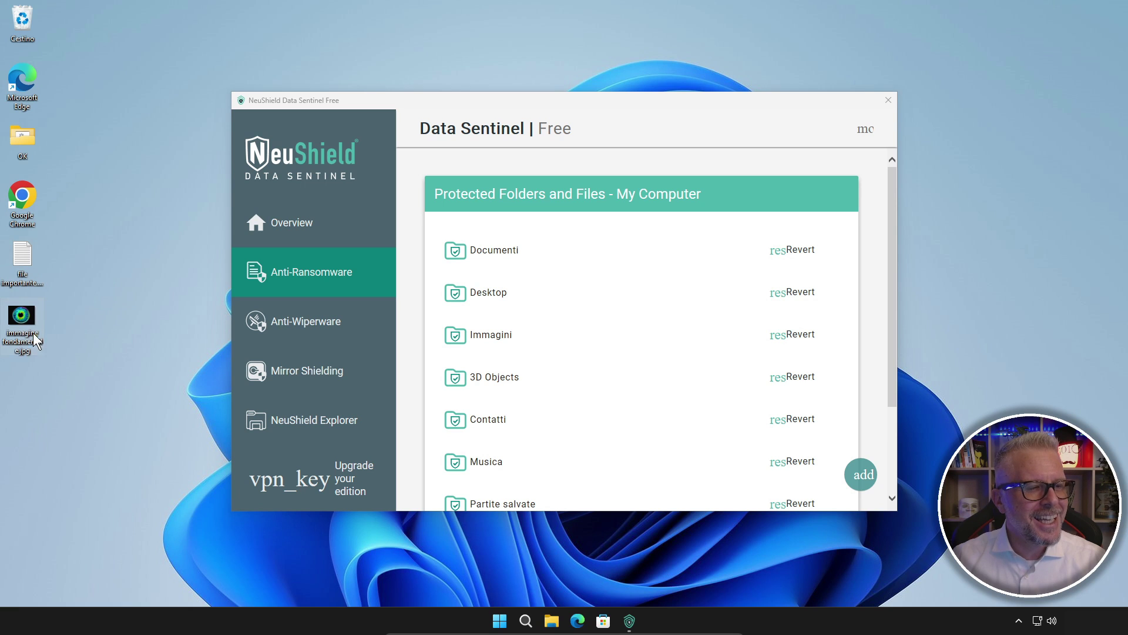
mouse_move(19, 348)
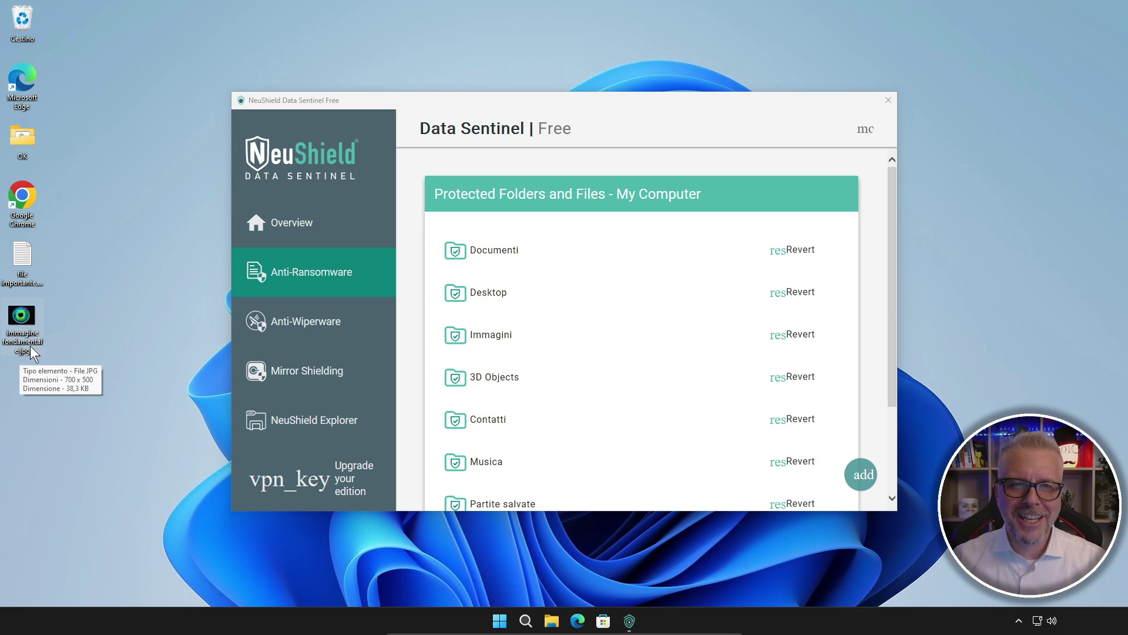
double_click(26, 309)
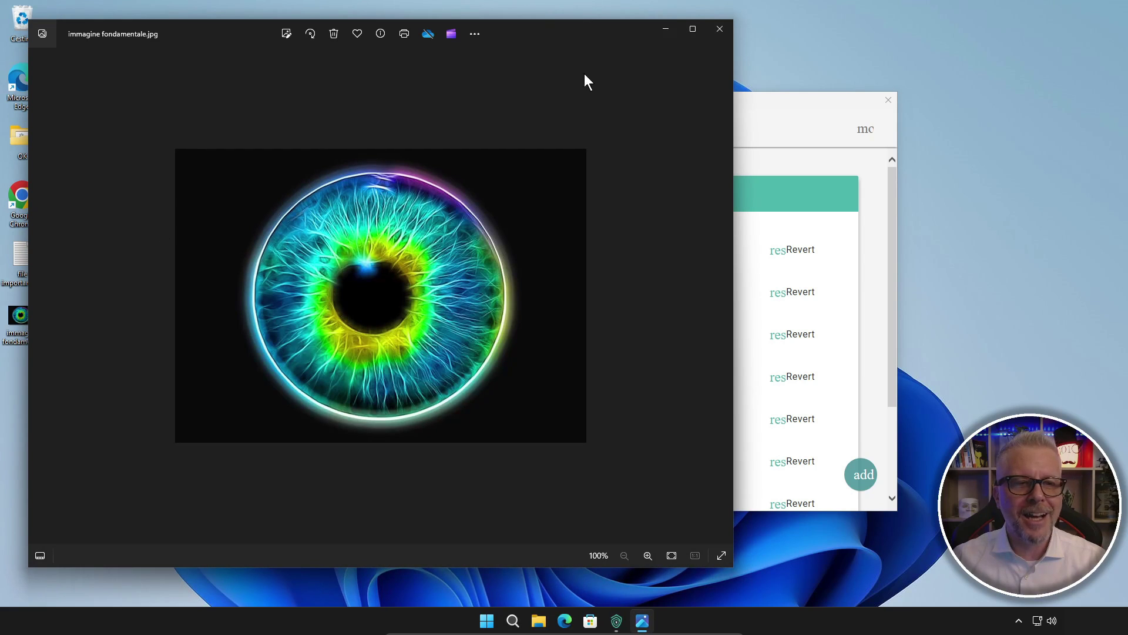
Close the picture and try to open the important file and the image on the desktop, dismissing the app choice for the .qnwm file
click(726, 28)
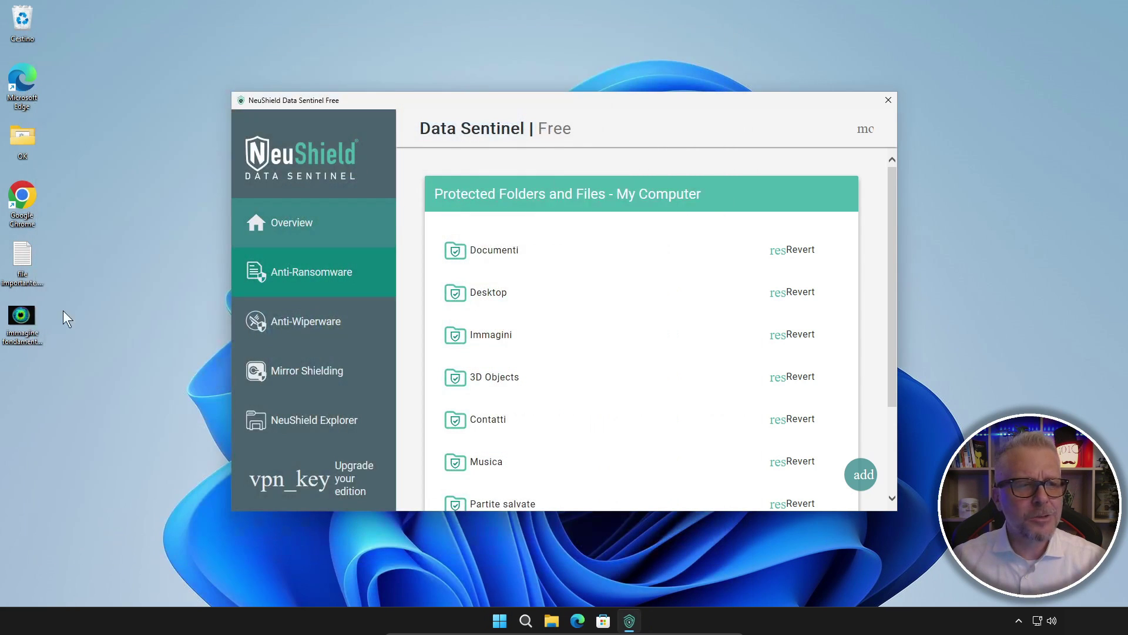
double_click(14, 272)
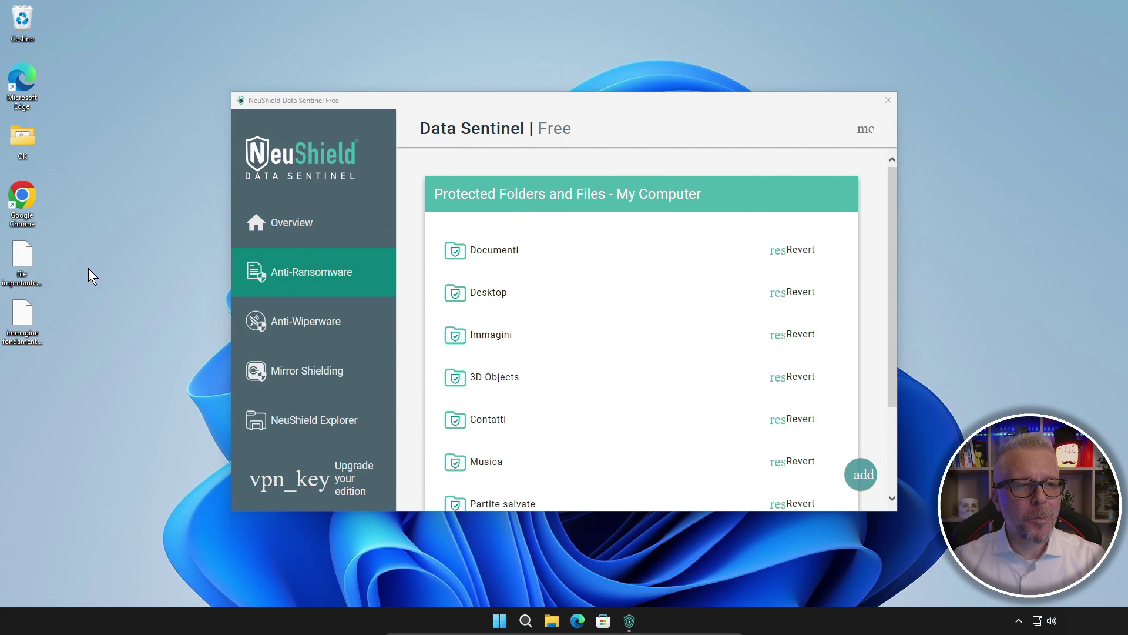
double_click(19, 313)
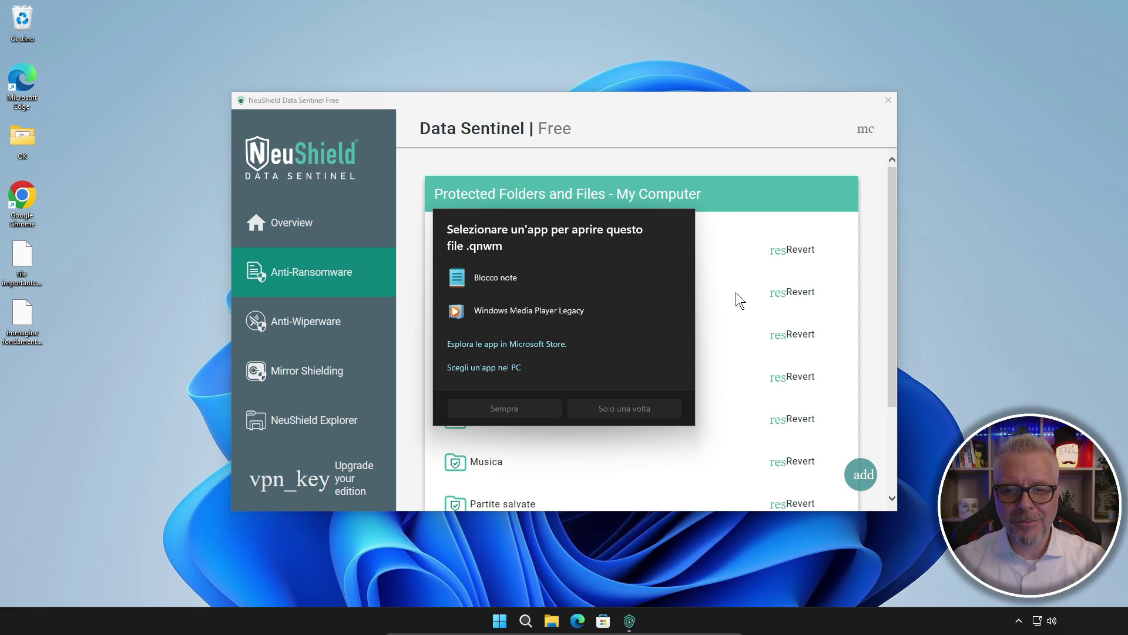
click(717, 64)
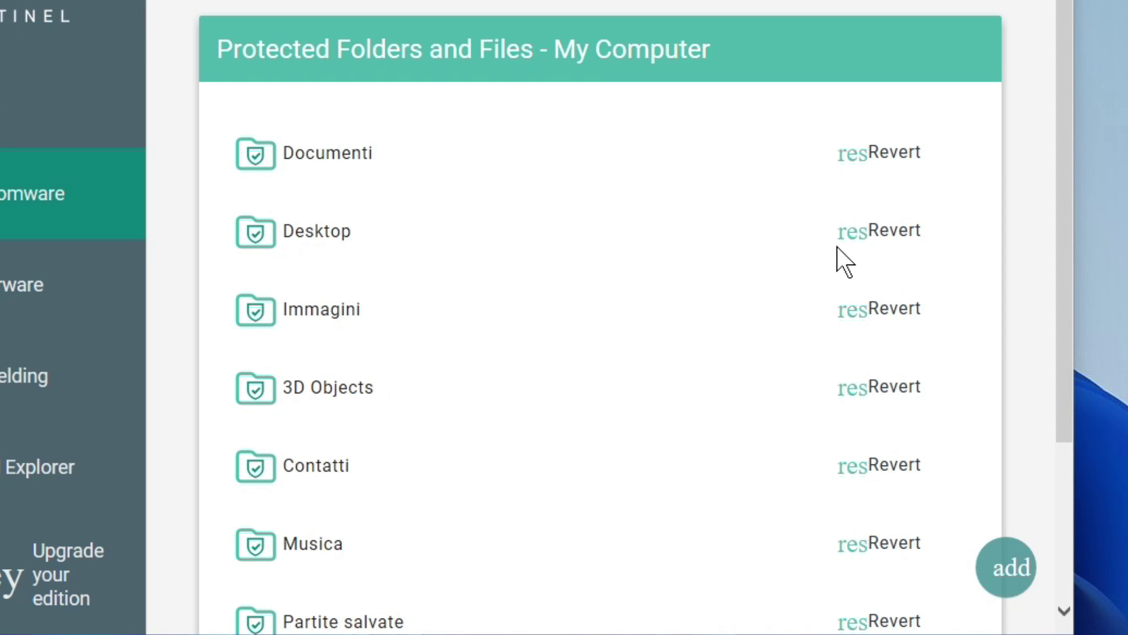
Revert all modified files in the protected Desktop folder, keeping the lockdown period at 15 minutes, and allow NeuShield to make changes
click(908, 241)
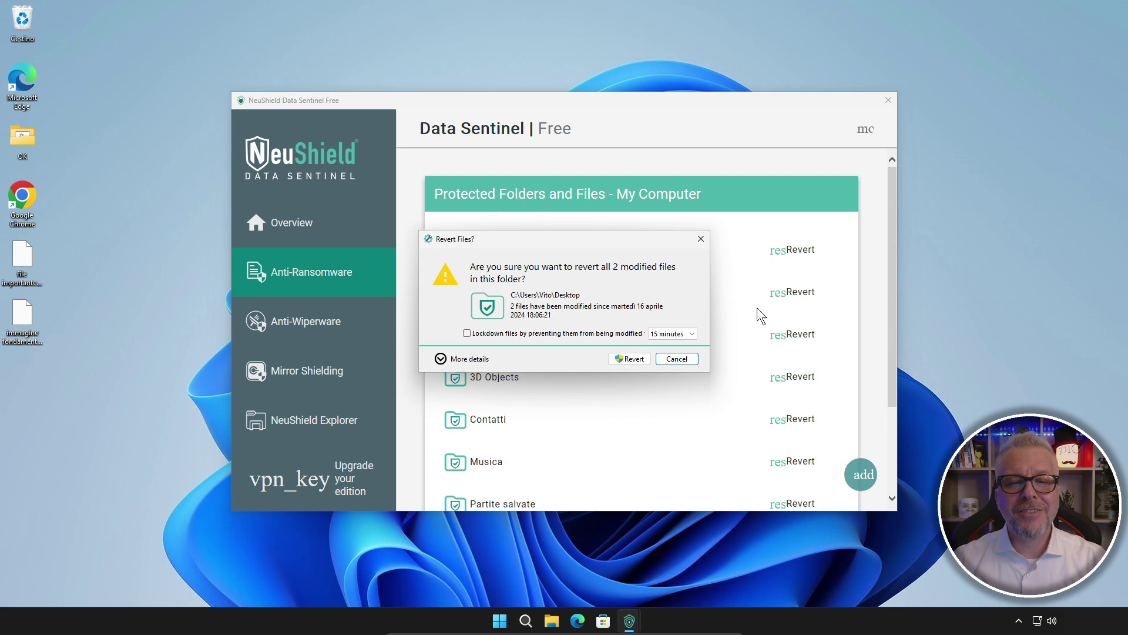
click(693, 338)
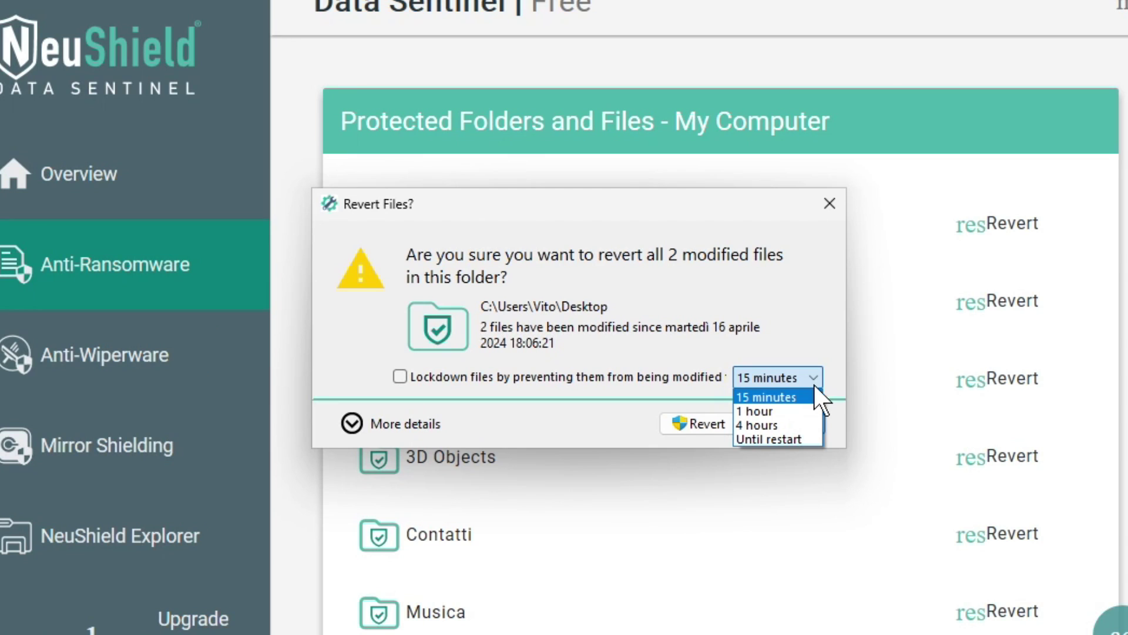
click(783, 401)
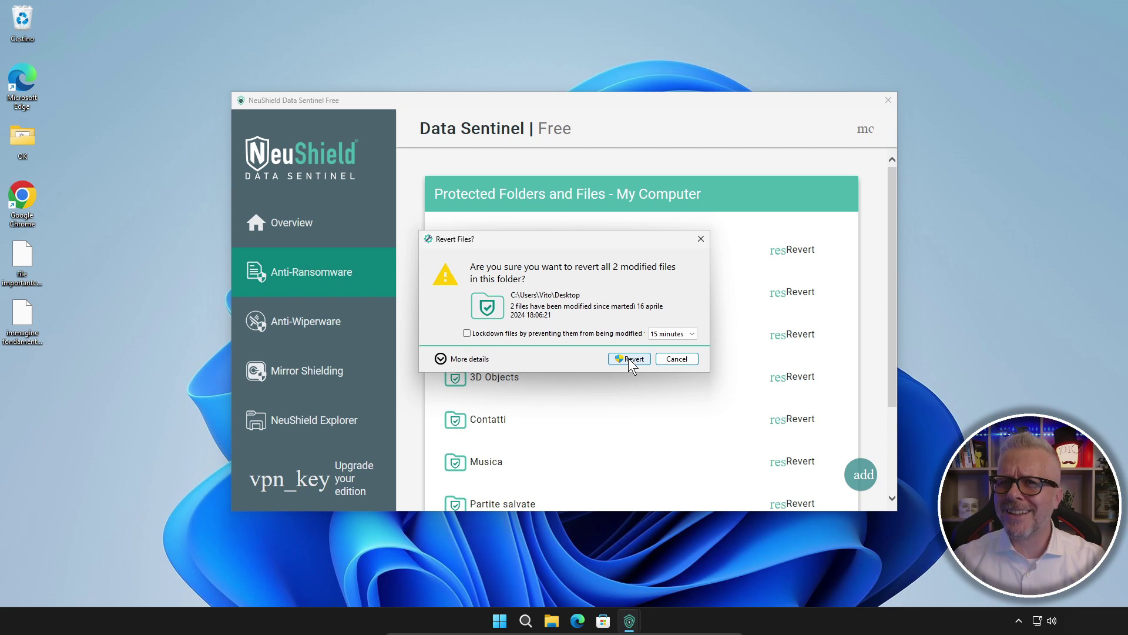
click(629, 359)
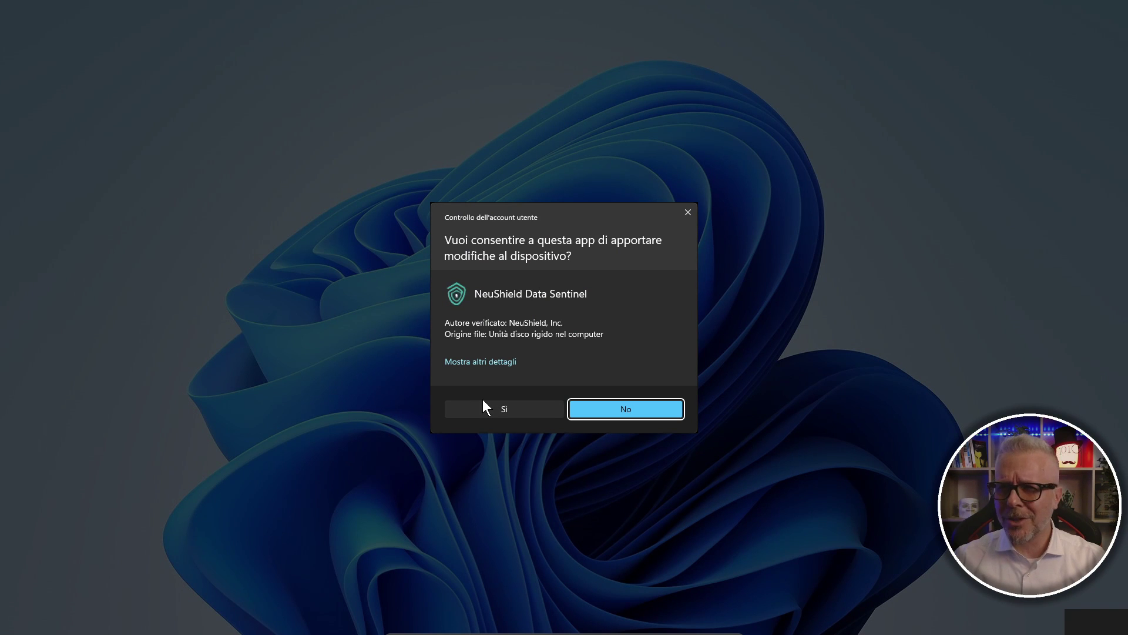
click(524, 409)
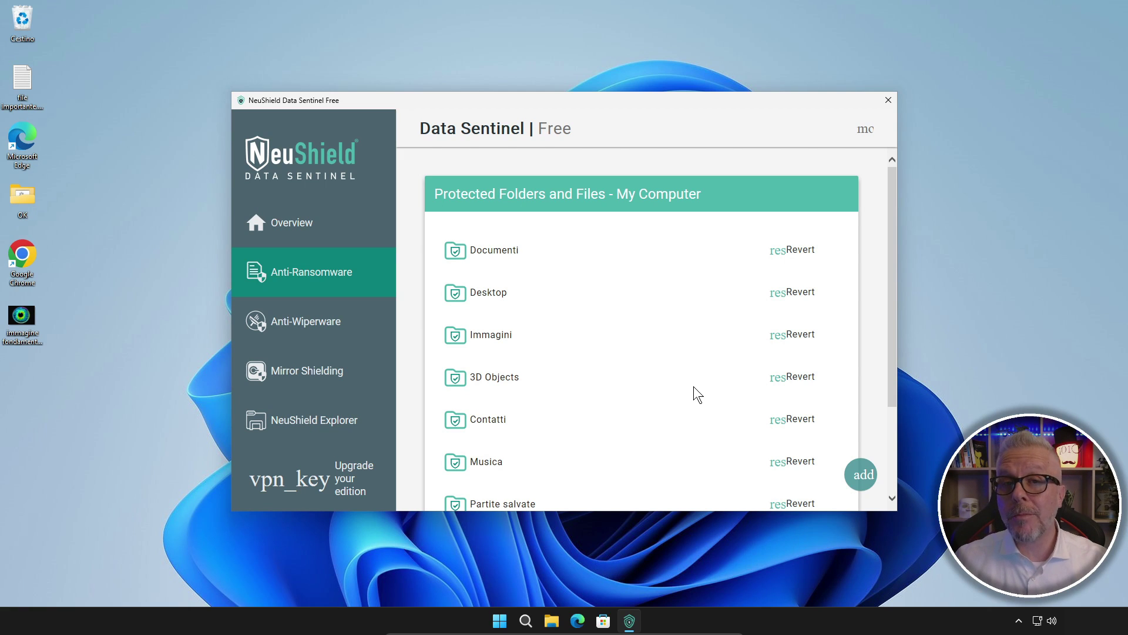
Review the Anti-Wiperware and Mirror Shielding protections and show the protected folders in NeuShield Explorer
click(300, 329)
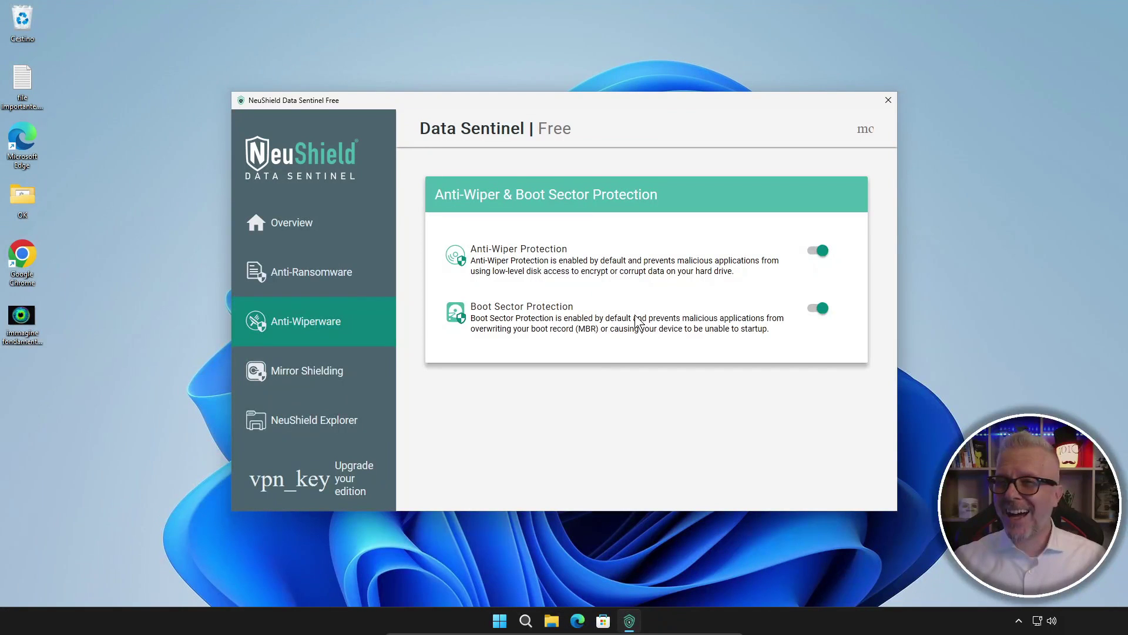
click(293, 382)
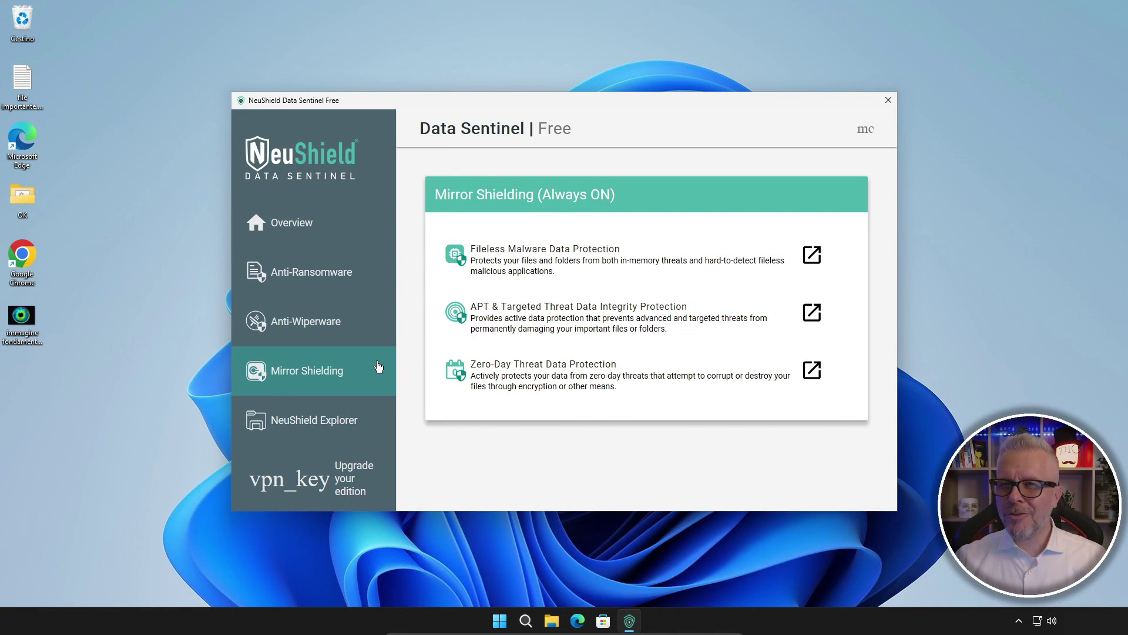
click(308, 431)
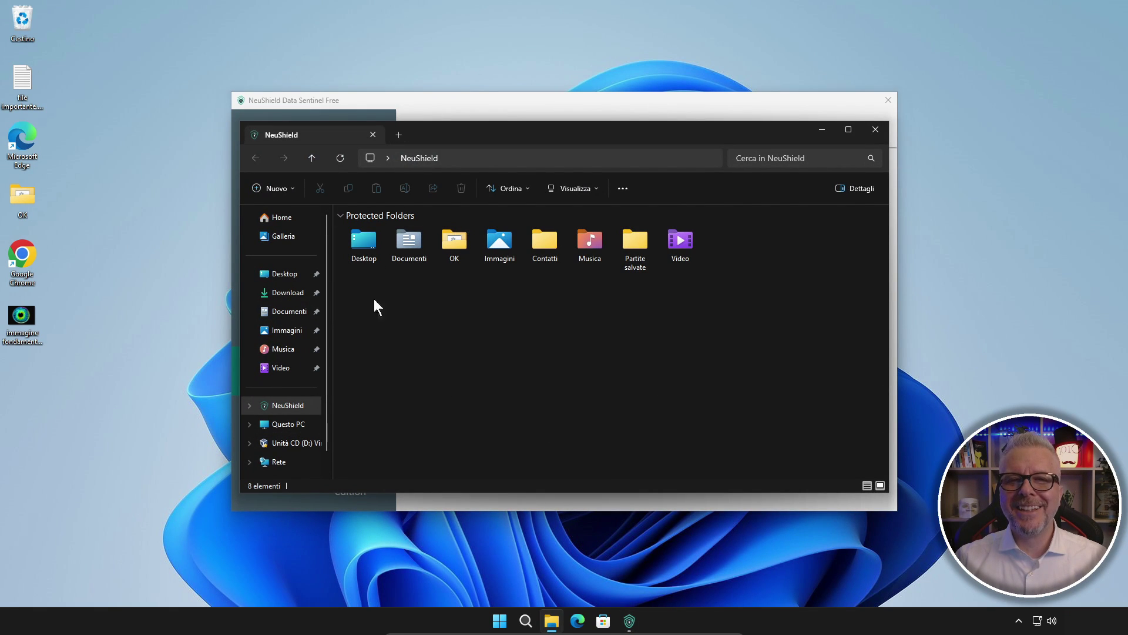